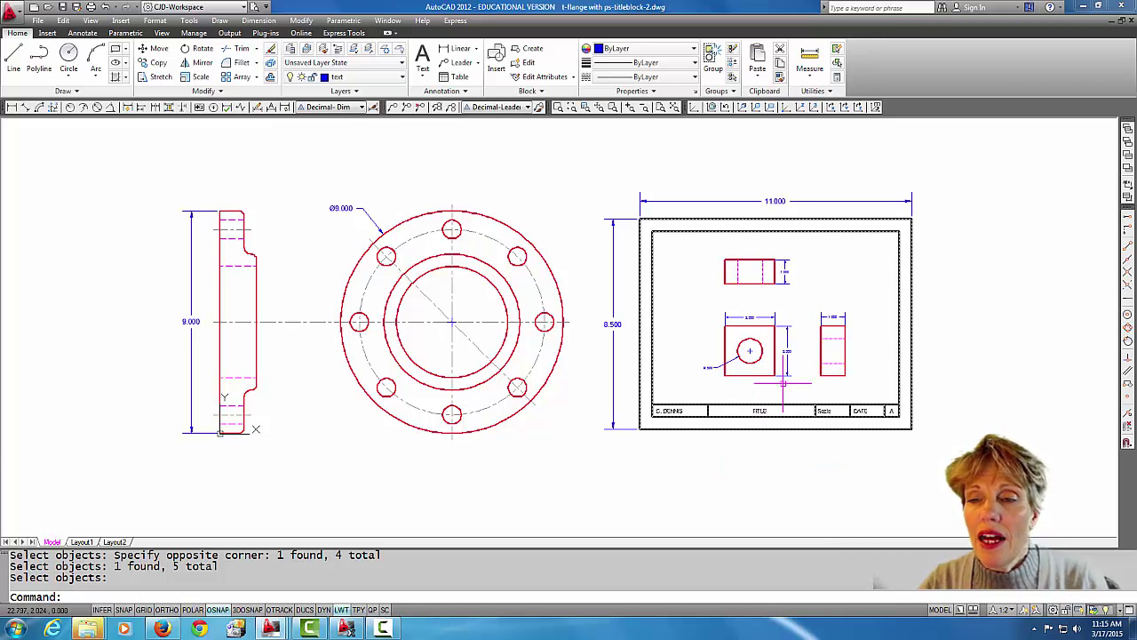
Step: Frame the title block and flange views, then copy the title block around the flange views
{"action": "scroll", "coordinate": [796, 373], "scroll_direction": "up", "scroll_amount": 2}
{"action": "middle_click_drag", "start_coordinate": [808, 314], "coordinate": [567, 339]}
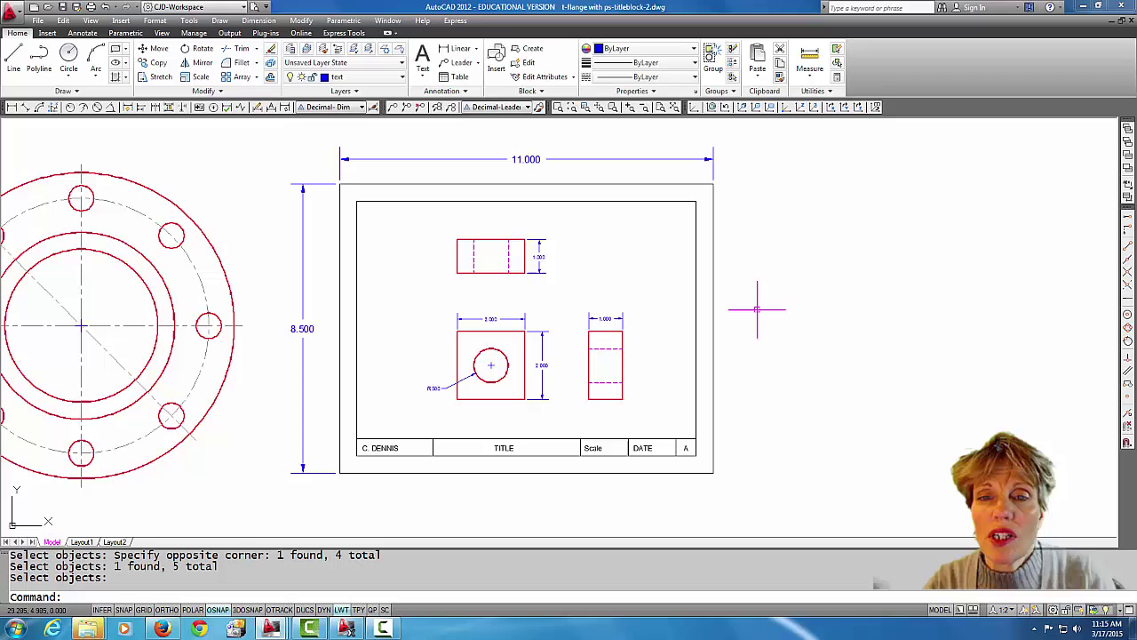
{"action": "scroll", "coordinate": [757, 313], "scroll_direction": "down", "scroll_amount": 3}
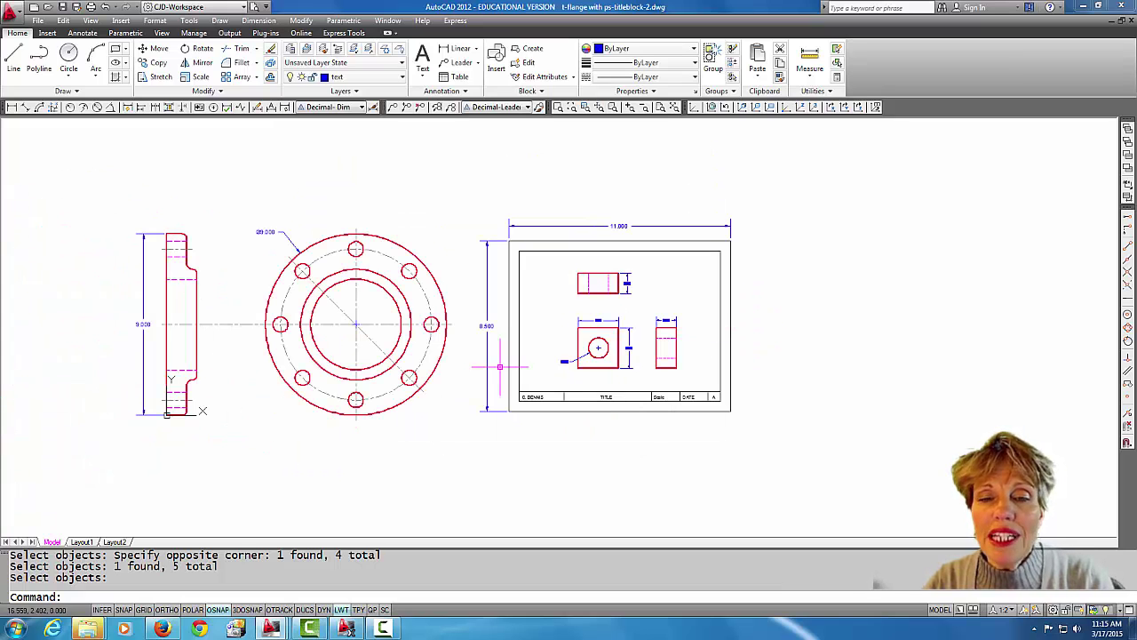
{"action": "mouse_move", "coordinate": [459, 388]}
{"action": "middle_mouse_down"}
{"action": "mouse_move", "coordinate": [654, 394]}
{"action": "mouse_move", "coordinate": [623, 424]}
{"action": "middle_mouse_up"}
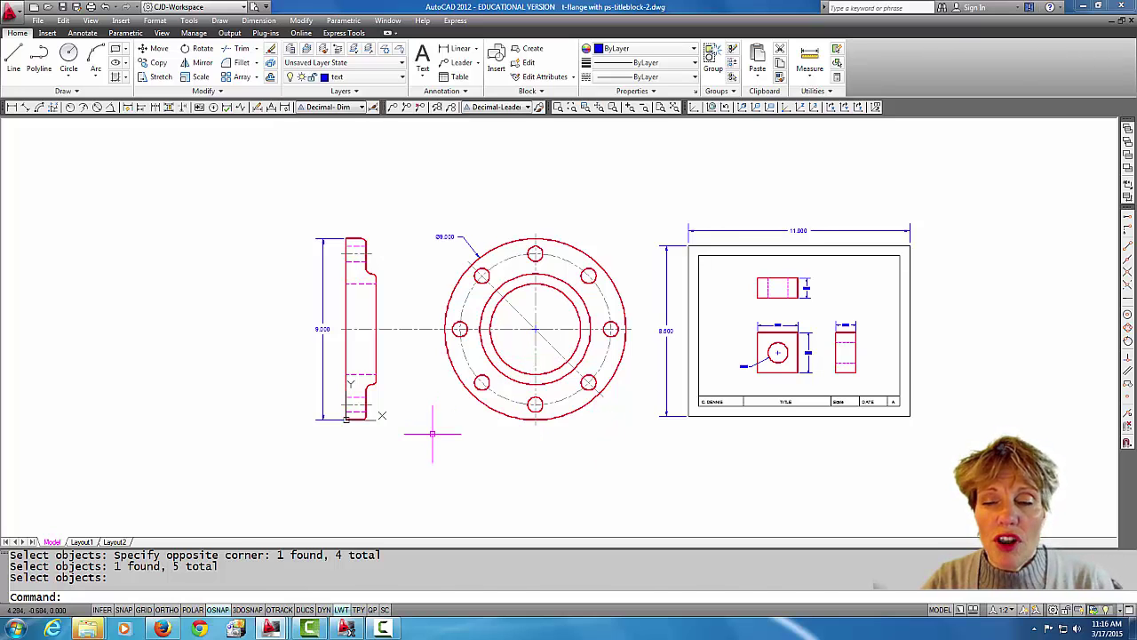
{"action": "mouse_move", "coordinate": [436, 432]}
{"action": "middle_mouse_down"}
{"action": "mouse_move", "coordinate": [516, 417]}
{"action": "mouse_move", "coordinate": [513, 438]}
{"action": "middle_mouse_up"}
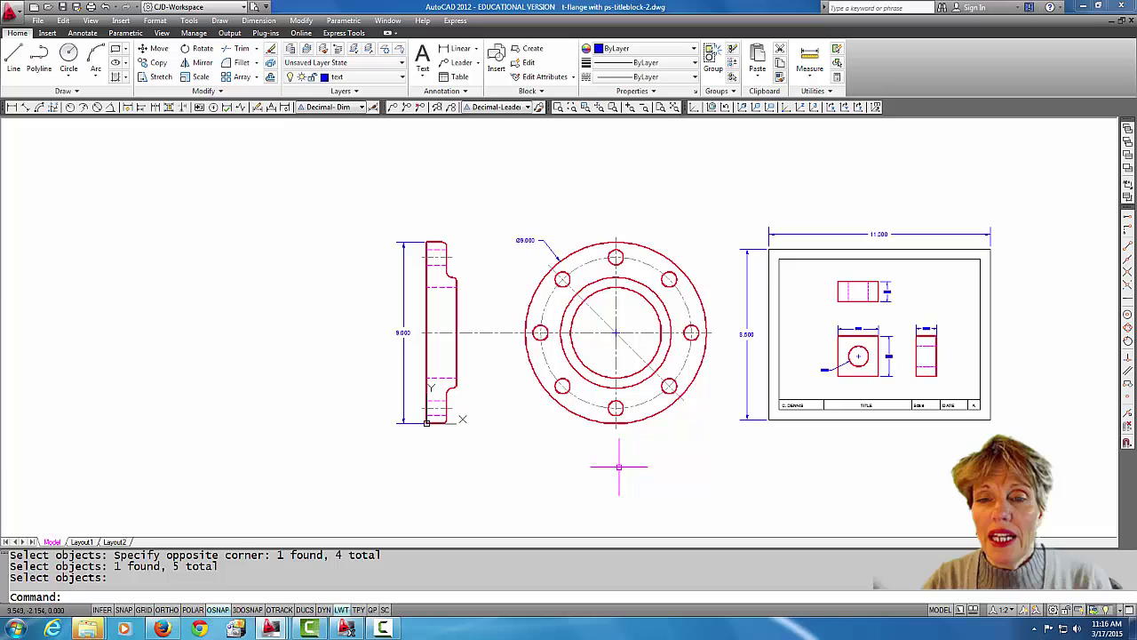
{"action": "middle_click_drag", "start_coordinate": [619, 463], "coordinate": [592, 471]}
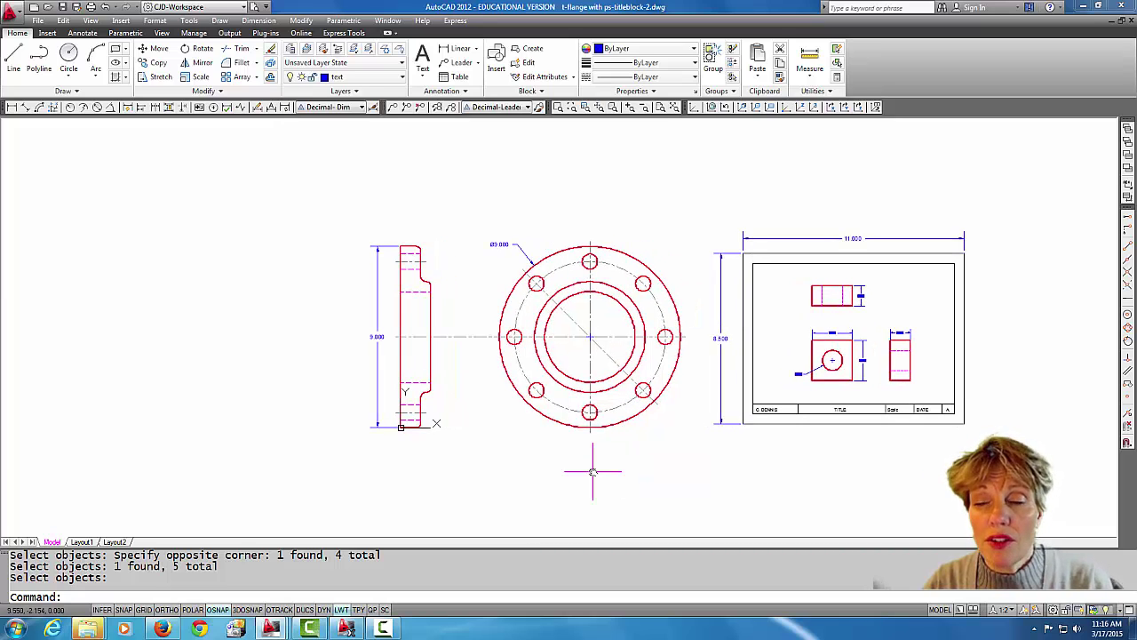
{"action": "left_click", "coordinate": [155, 63]}
{"action": "left_click", "coordinate": [770, 424]}
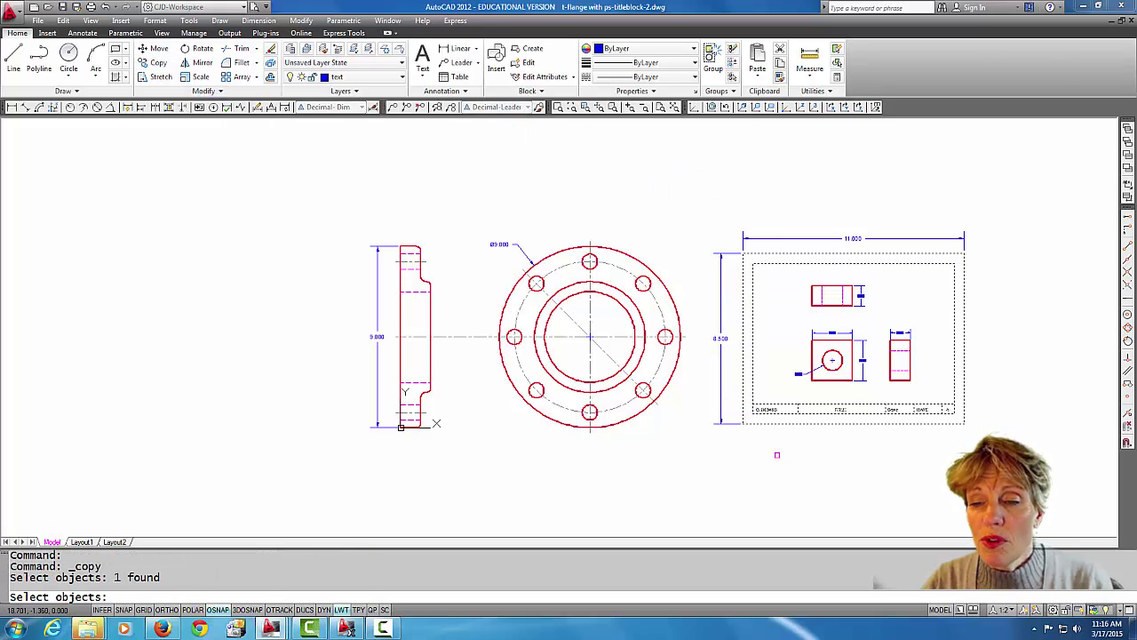
{"action": "key", "text": "Return"}
{"action": "left_click", "coordinate": [762, 444]}
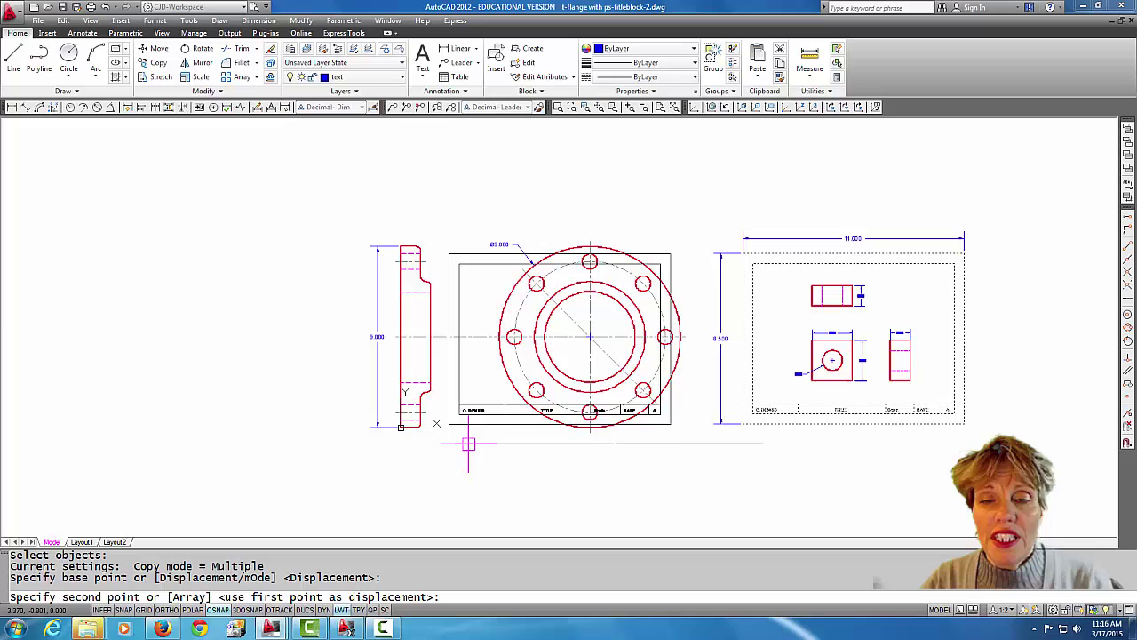
{"action": "left_click", "coordinate": [377, 442]}
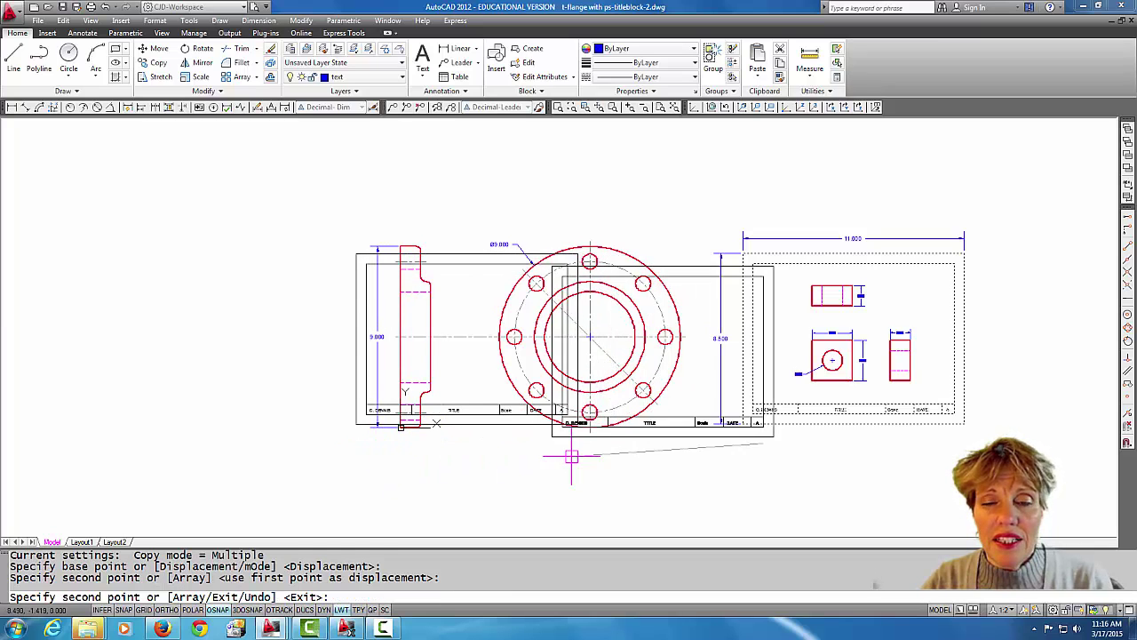
{"action": "key", "text": "Return"}
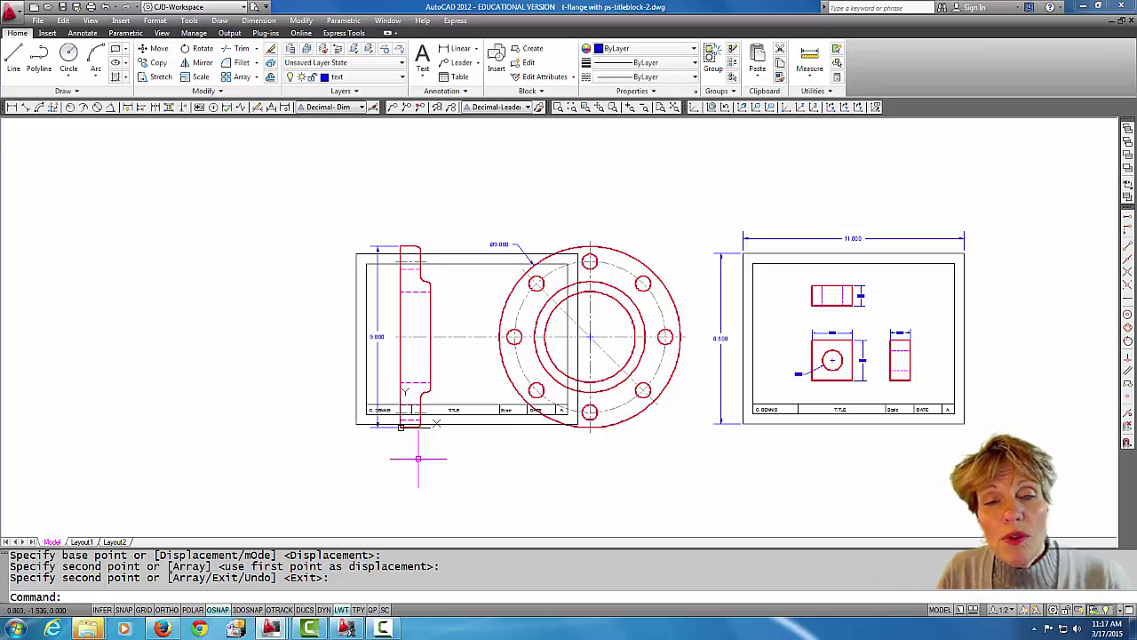
Step: Erase the title-block copy, leaving the original title block beside the flange views
{"action": "left_click", "coordinate": [271, 49]}
{"action": "left_click", "coordinate": [358, 292]}
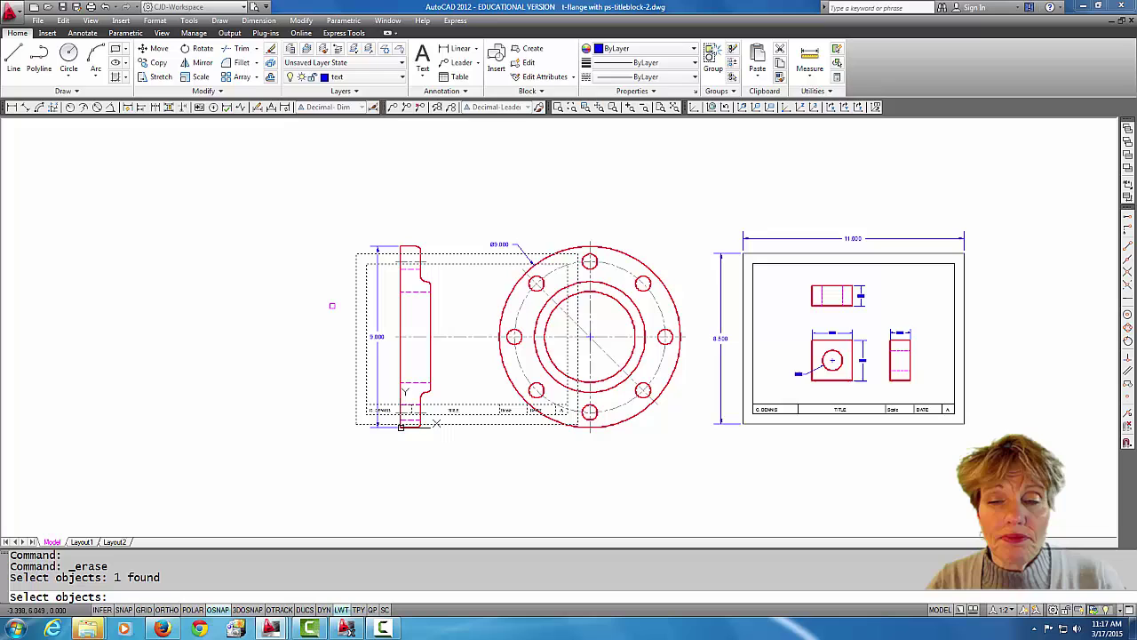
{"action": "key", "text": "Return"}
{"action": "middle_click_drag", "start_coordinate": [464, 437], "coordinate": [406, 432]}
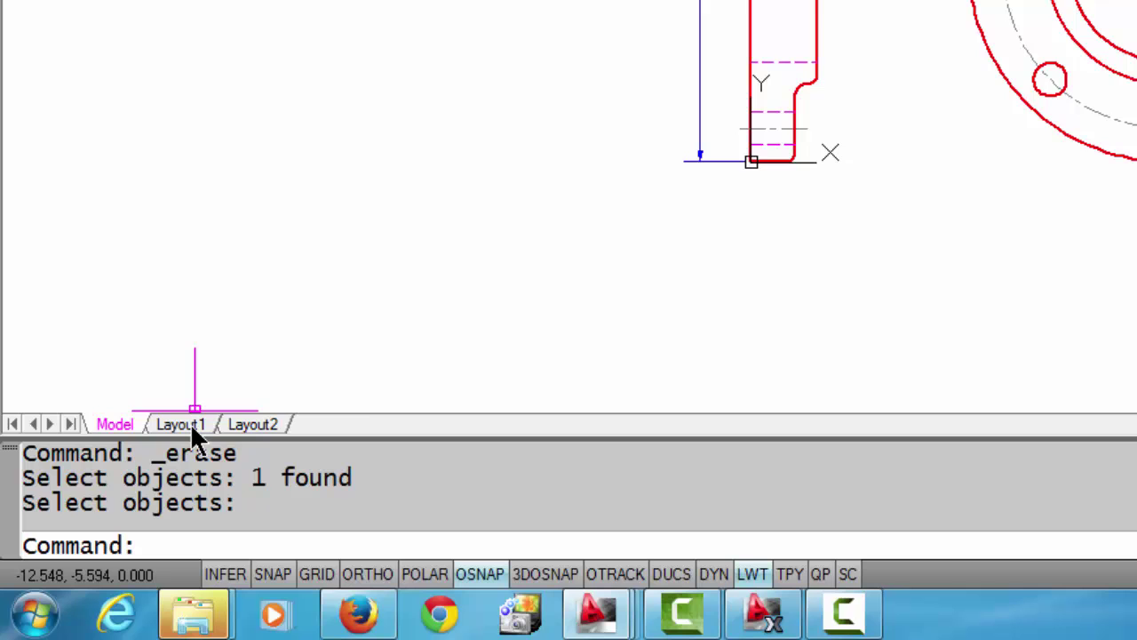
Step: Switch to Layout1, centre the 8.5 x 11 sheet, and enter model space in its viewport
{"action": "mouse_move", "coordinate": [86, 544]}
{"action": "left_click", "coordinate": [182, 425]}
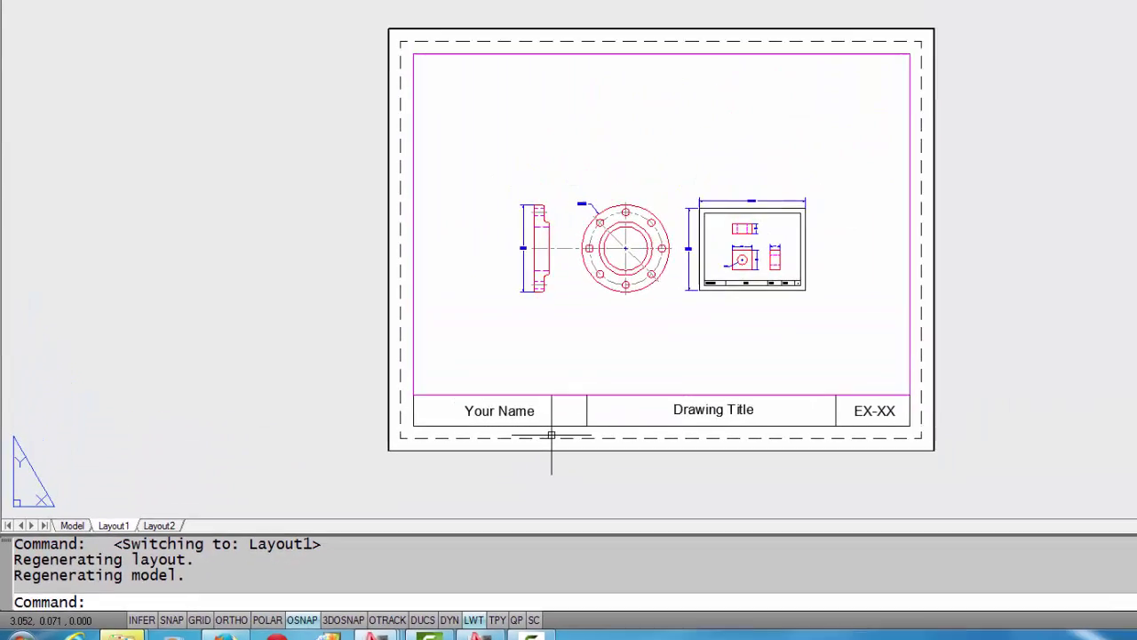
{"action": "middle_click_drag", "start_coordinate": [526, 476], "coordinate": [621, 470]}
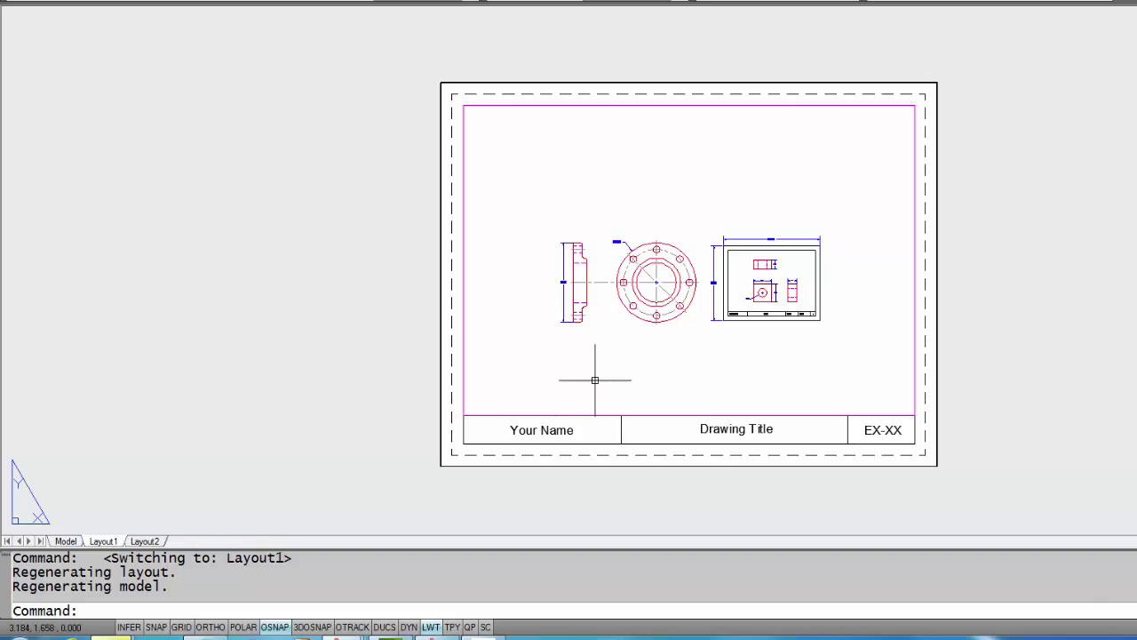
{"action": "middle_click_drag", "start_coordinate": [597, 380], "coordinate": [569, 386]}
{"action": "scroll", "coordinate": [581, 383], "scroll_direction": "up", "scroll_amount": 1}
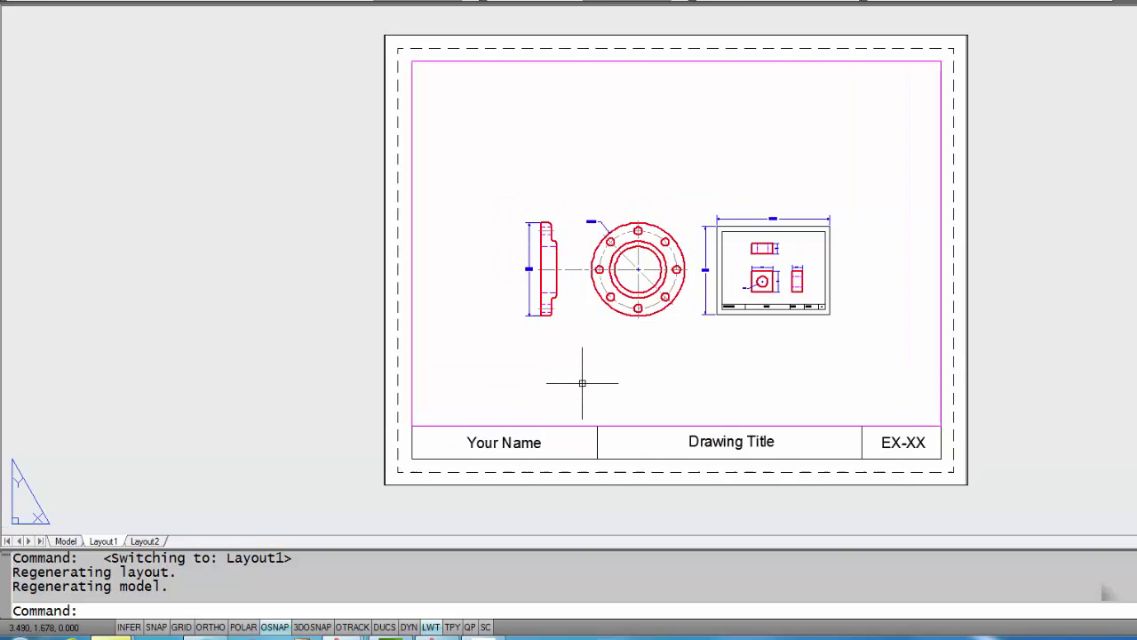
{"action": "middle_click_drag", "start_coordinate": [622, 348], "coordinate": [560, 349]}
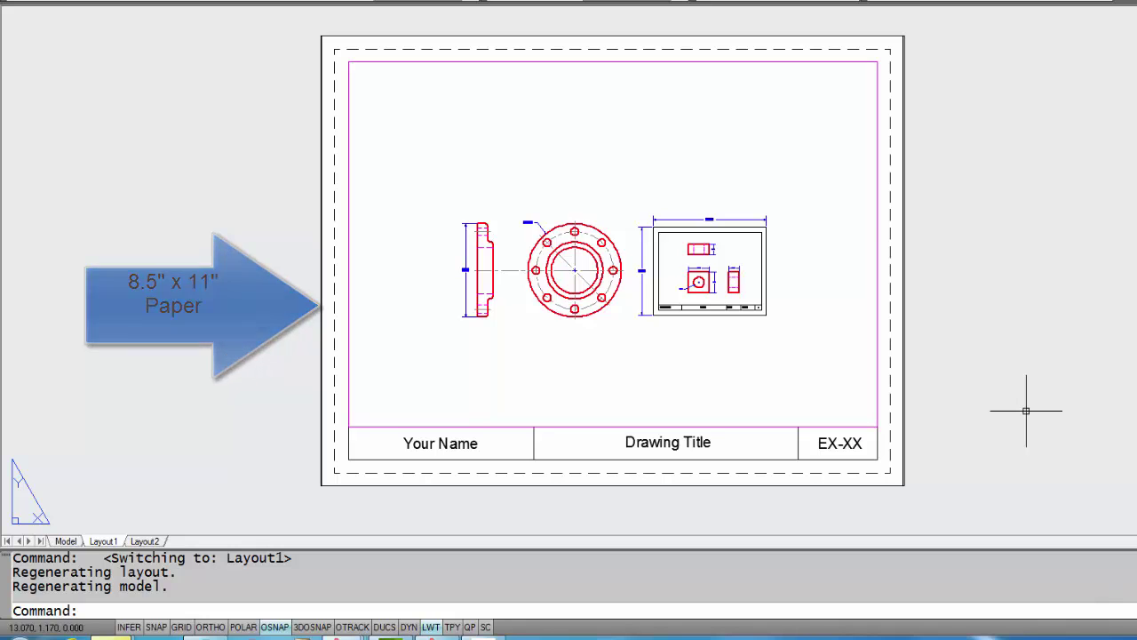
{"action": "double_click", "coordinate": [794, 155]}
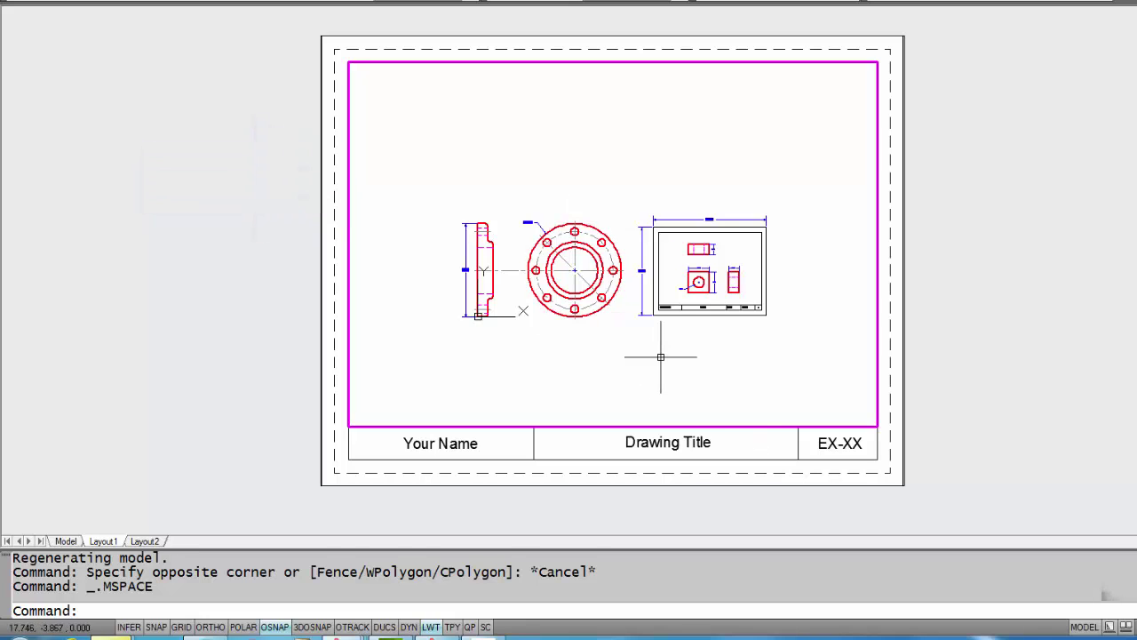
Step: Return to paper space, erase the viewport border, then undo the erase to restore it
{"action": "double_click", "coordinate": [1077, 369]}
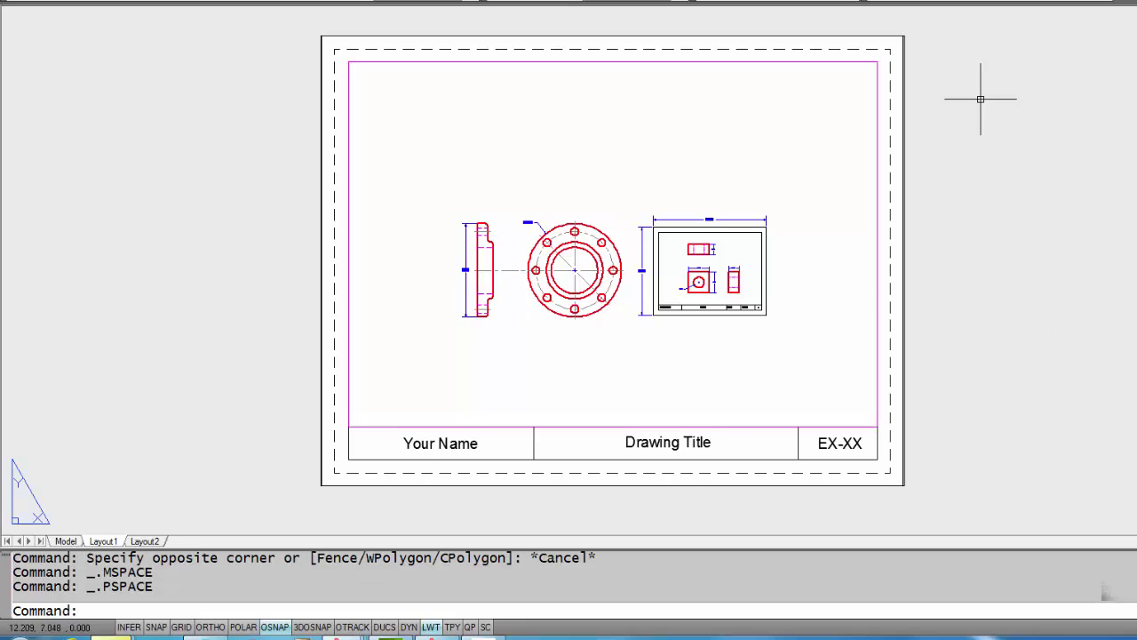
{"action": "left_click", "coordinate": [301, 9]}
{"action": "left_click", "coordinate": [387, 61]}
{"action": "key", "text": "Return"}
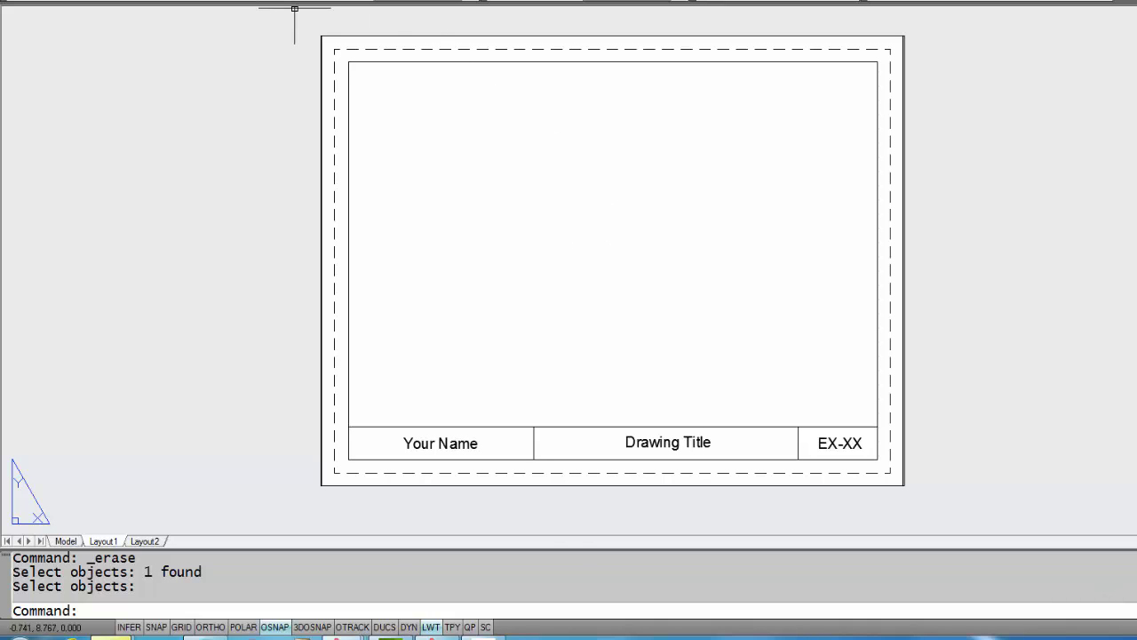
{"action": "key", "text": "ctrl+z"}
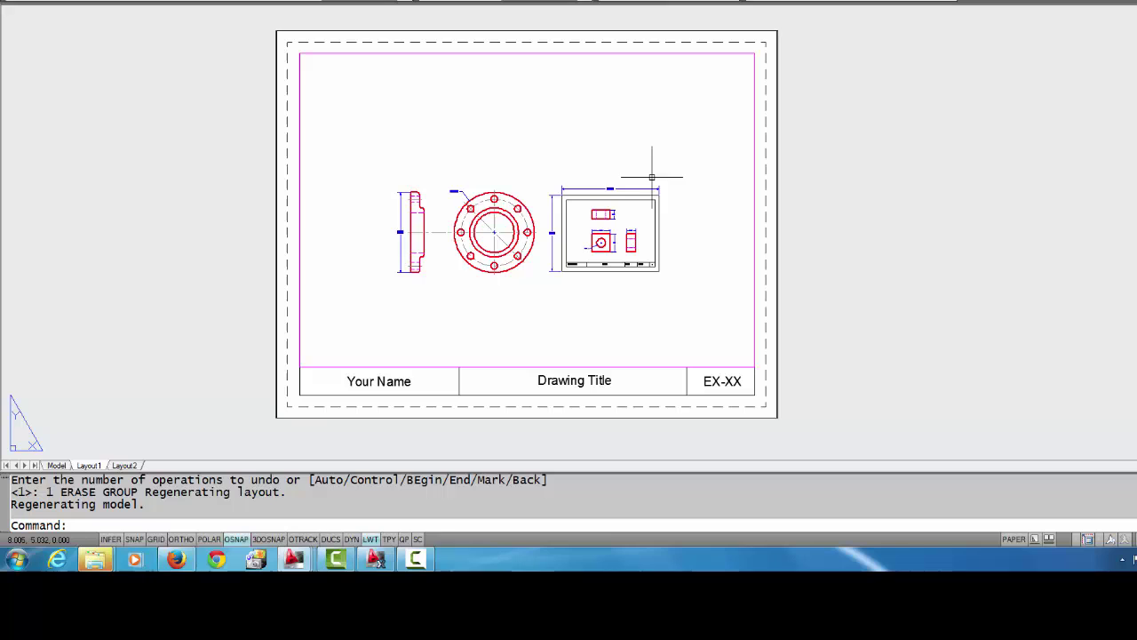
Step: Reactivate the viewport and zoom and pan until the flange views fill it
{"action": "double_click", "coordinate": [622, 156]}
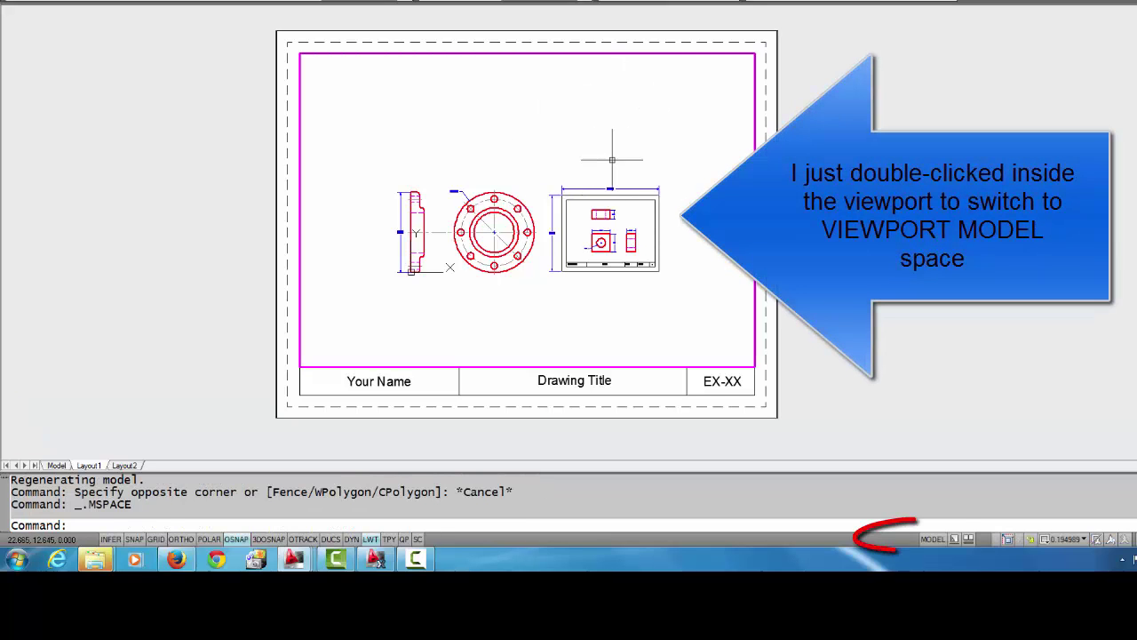
{"action": "scroll", "coordinate": [599, 147], "scroll_direction": "down", "scroll_amount": 1}
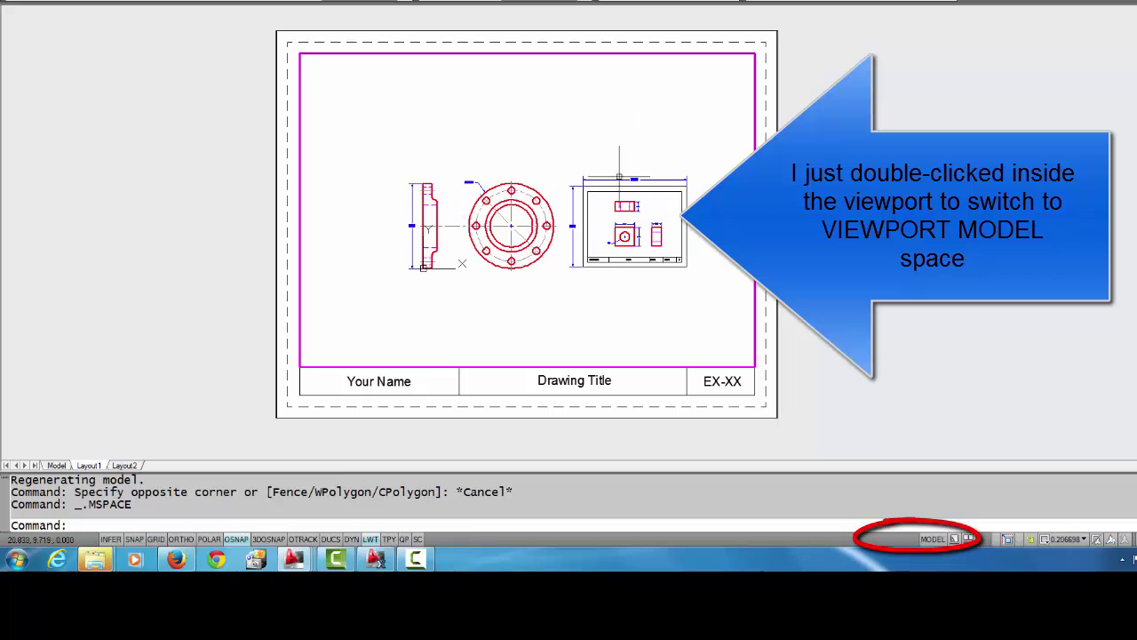
{"action": "scroll", "coordinate": [546, 190], "scroll_direction": "up", "scroll_amount": 2}
{"action": "scroll", "coordinate": [720, 293], "scroll_direction": "up", "scroll_amount": 1}
{"action": "scroll", "coordinate": [747, 243], "scroll_direction": "down", "scroll_amount": 1}
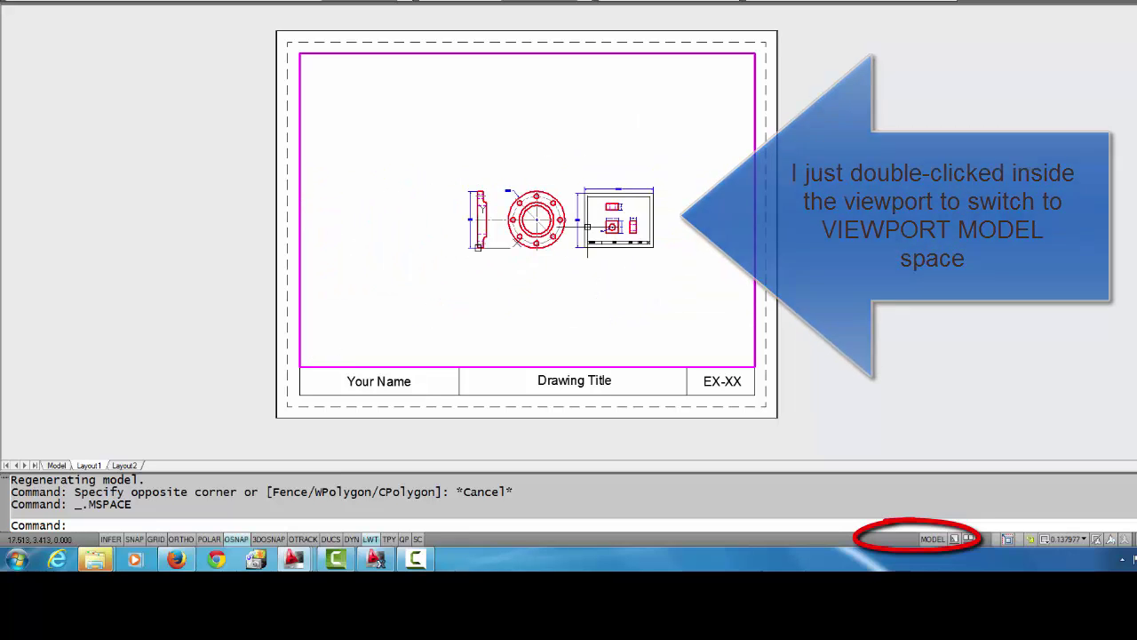
{"action": "scroll", "coordinate": [355, 215], "scroll_direction": "down", "scroll_amount": 1}
{"action": "middle_click_drag", "start_coordinate": [516, 224], "coordinate": [609, 233]}
{"action": "scroll", "coordinate": [649, 226], "scroll_direction": "up", "scroll_amount": 4}
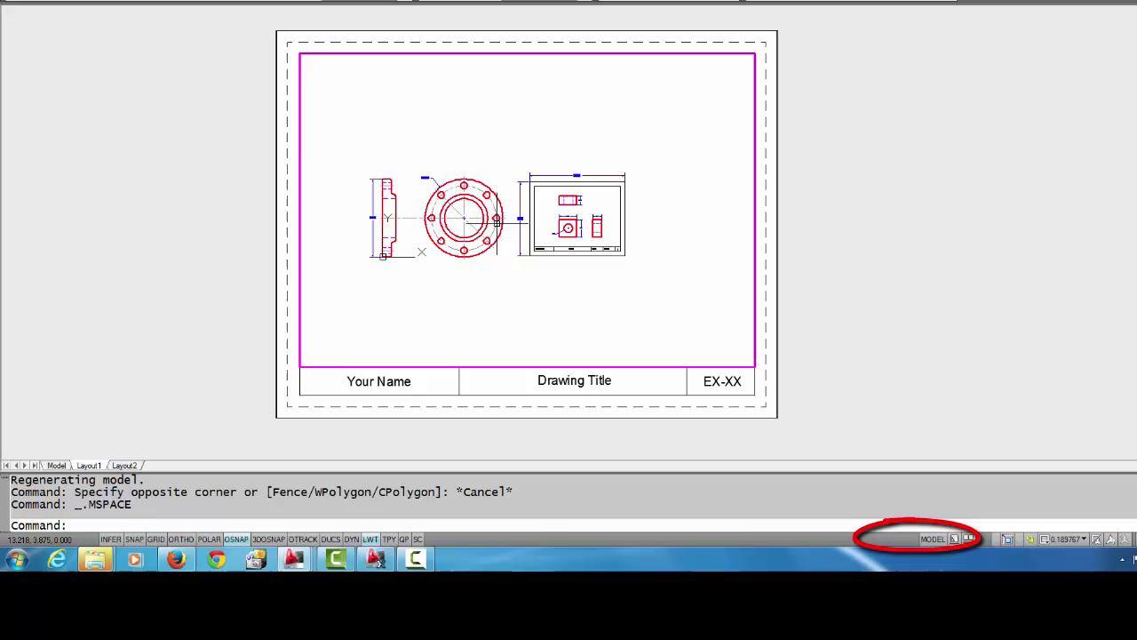
{"action": "scroll", "coordinate": [488, 218], "scroll_direction": "up", "scroll_amount": 2}
{"action": "mouse_move", "coordinate": [471, 213]}
{"action": "middle_mouse_down"}
{"action": "mouse_move", "coordinate": [662, 240]}
{"action": "mouse_move", "coordinate": [664, 213]}
{"action": "mouse_move", "coordinate": [517, 194]}
{"action": "mouse_move", "coordinate": [627, 199]}
{"action": "middle_mouse_up"}
{"action": "scroll", "coordinate": [664, 213], "scroll_direction": "down", "scroll_amount": 4}
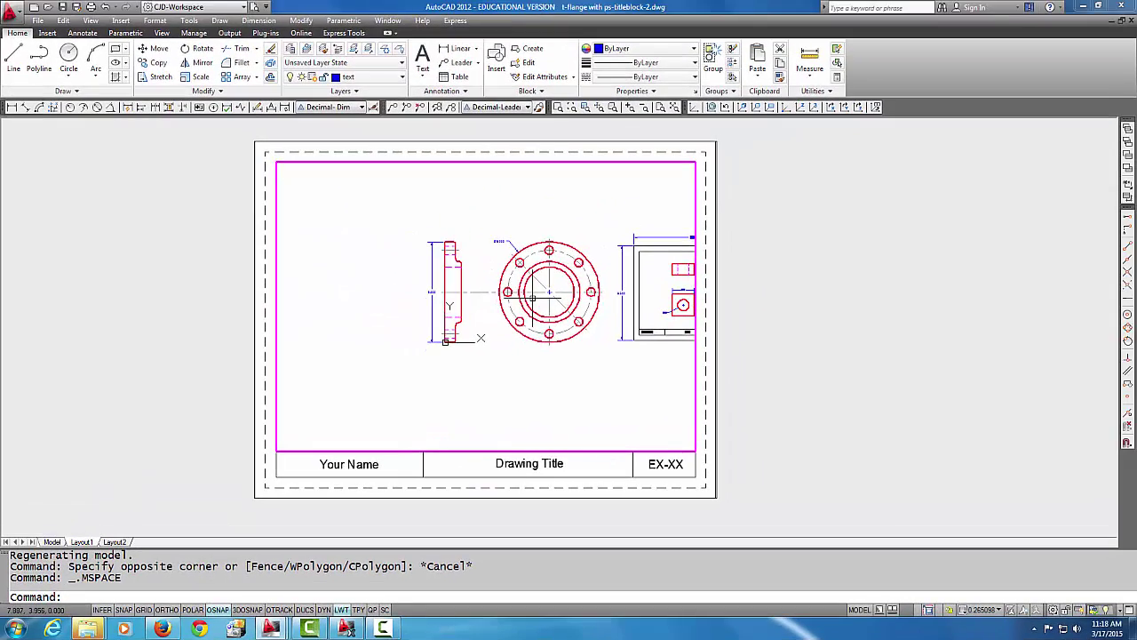
{"action": "scroll", "coordinate": [532, 297], "scroll_direction": "up", "scroll_amount": 2}
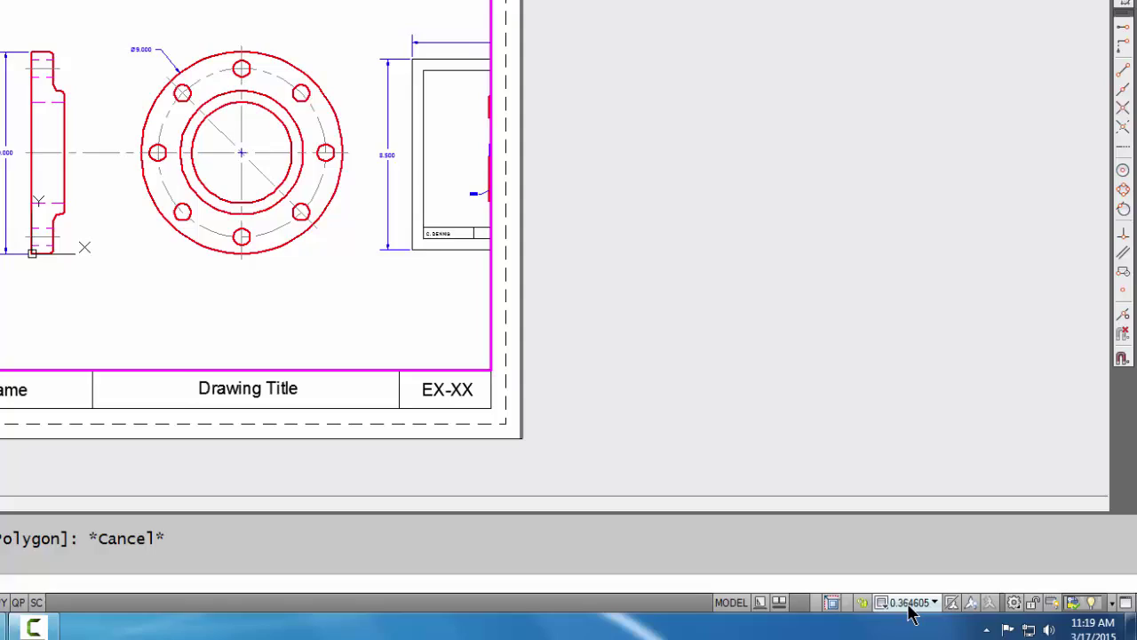
Step: Set the viewport scale to 1:1, then to 1:2, panning to centre the flange views
{"action": "left_click", "coordinate": [880, 594]}
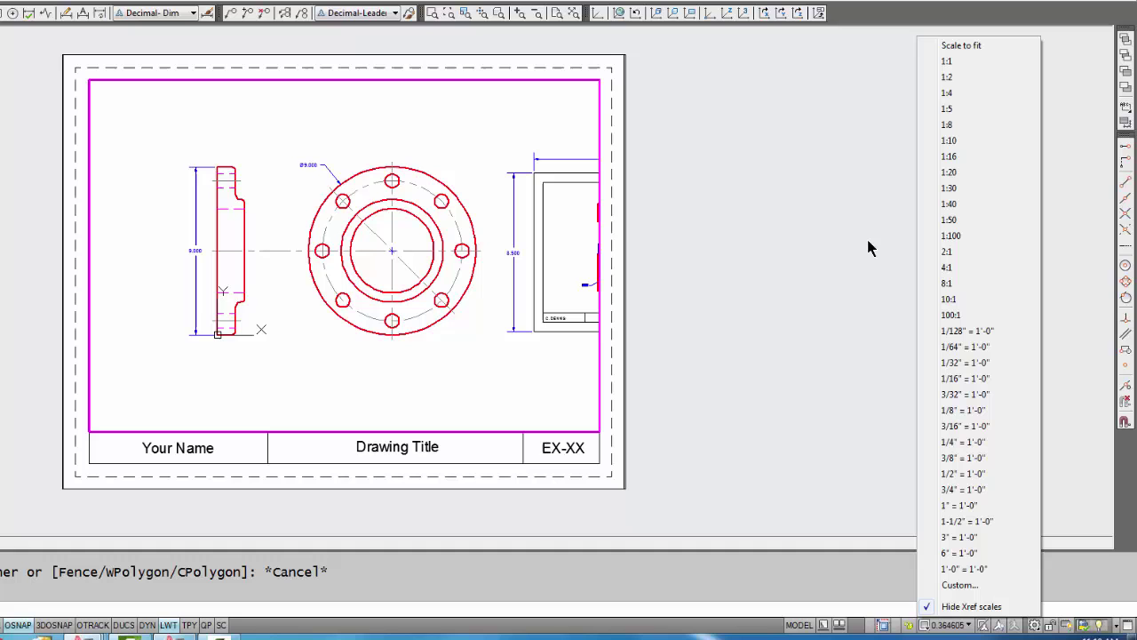
{"action": "left_click", "coordinate": [957, 64]}
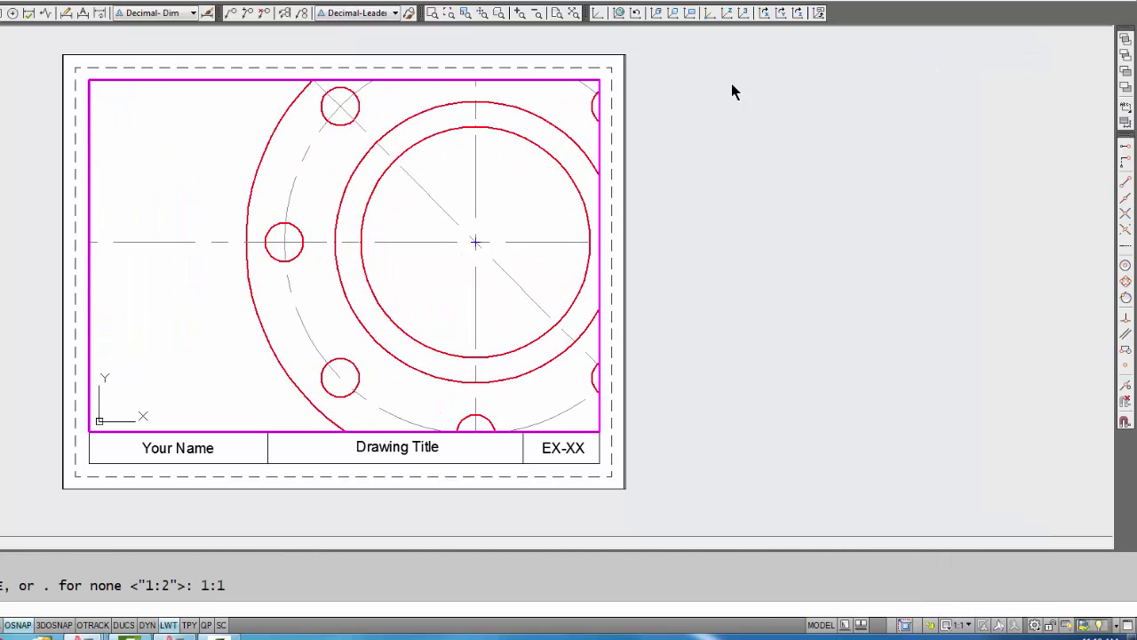
{"action": "mouse_move", "coordinate": [399, 287]}
{"action": "middle_mouse_down"}
{"action": "mouse_move", "coordinate": [512, 279]}
{"action": "mouse_move", "coordinate": [427, 293]}
{"action": "mouse_move", "coordinate": [523, 294]}
{"action": "mouse_move", "coordinate": [381, 294]}
{"action": "middle_mouse_up"}
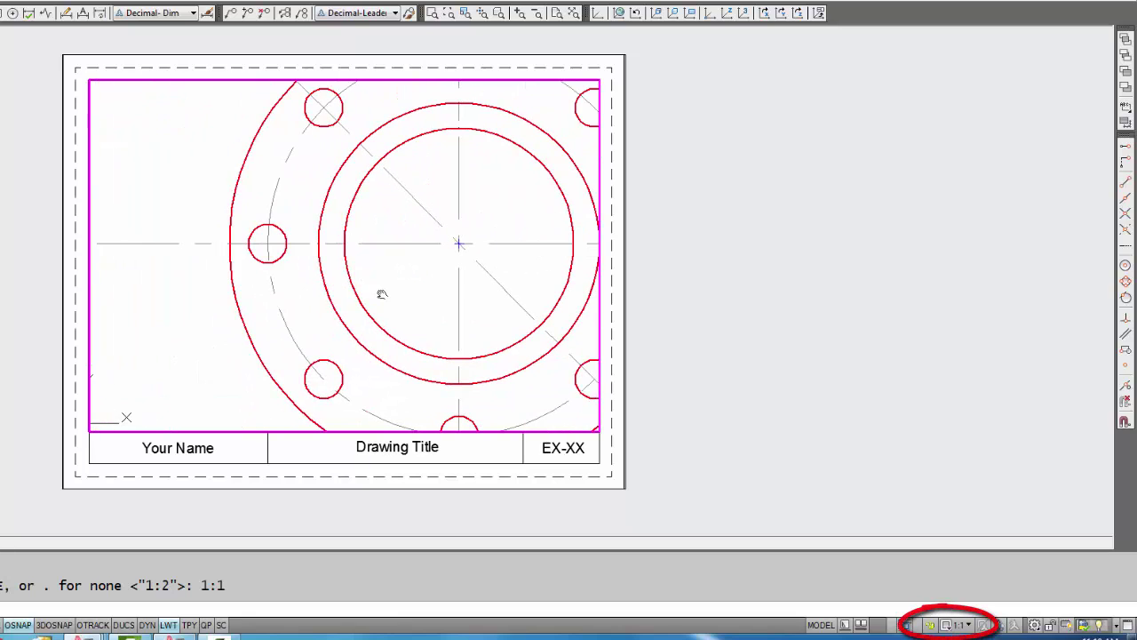
{"action": "left_click", "coordinate": [958, 625]}
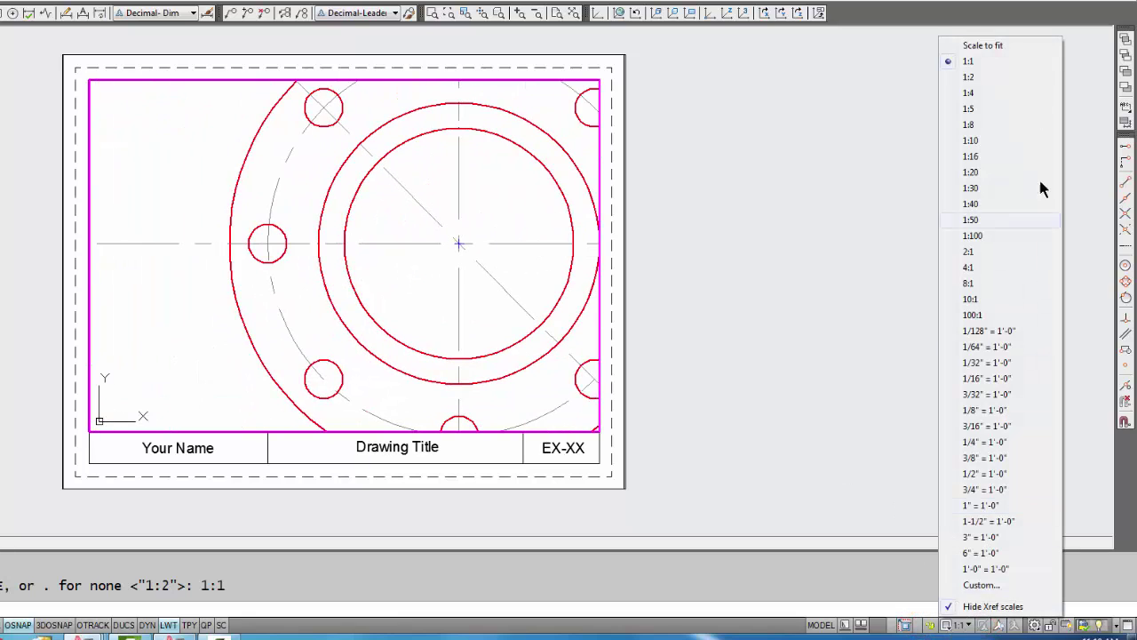
{"action": "left_click", "coordinate": [1001, 80]}
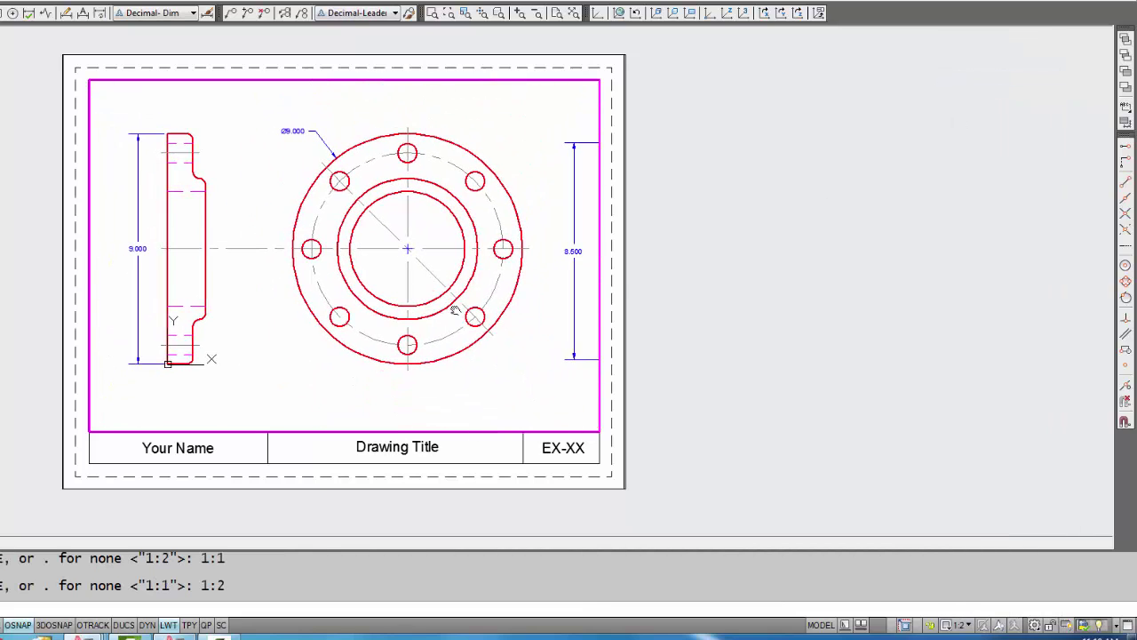
{"action": "middle_click_drag", "start_coordinate": [454, 310], "coordinate": [485, 318]}
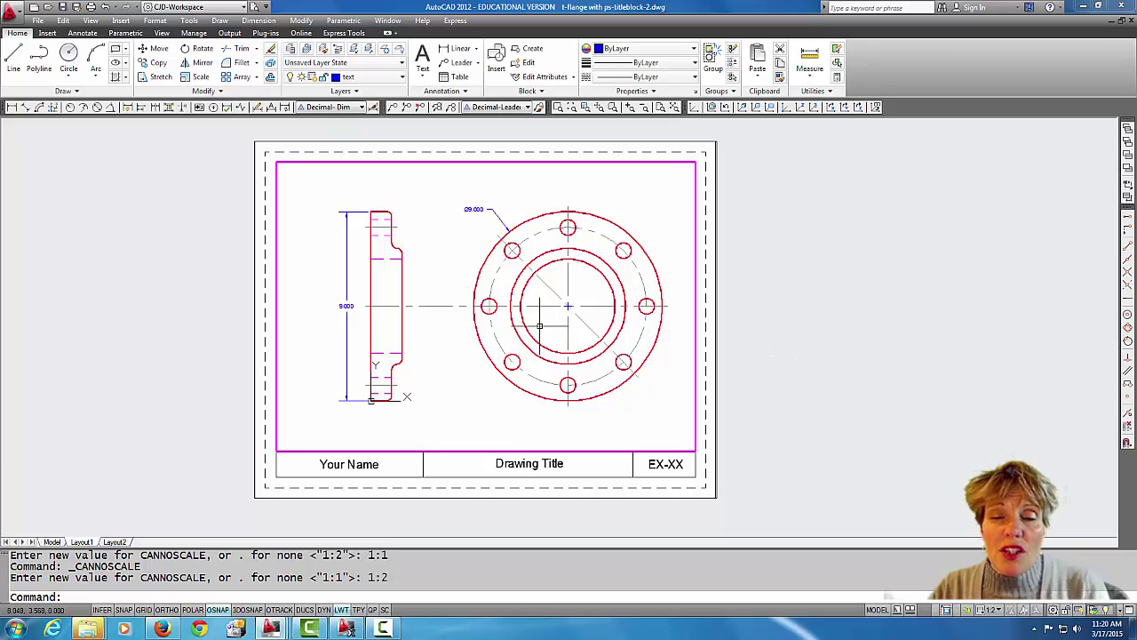
Step: Switch back to paper space and select the name text in the title block
{"action": "double_click", "coordinate": [795, 279]}
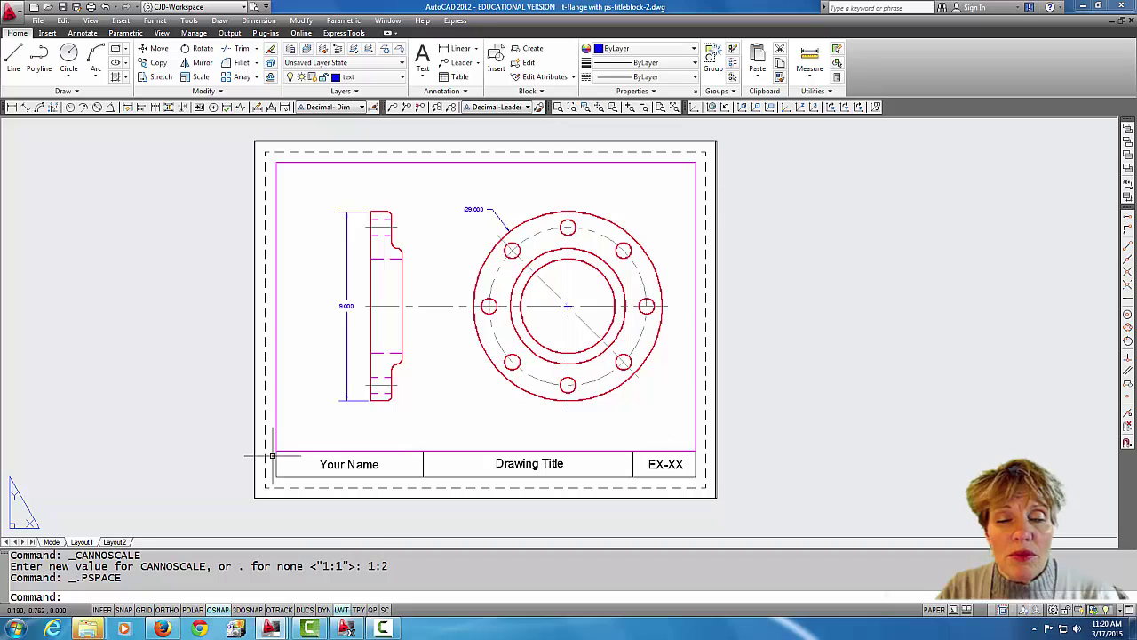
{"action": "left_click", "coordinate": [349, 464]}
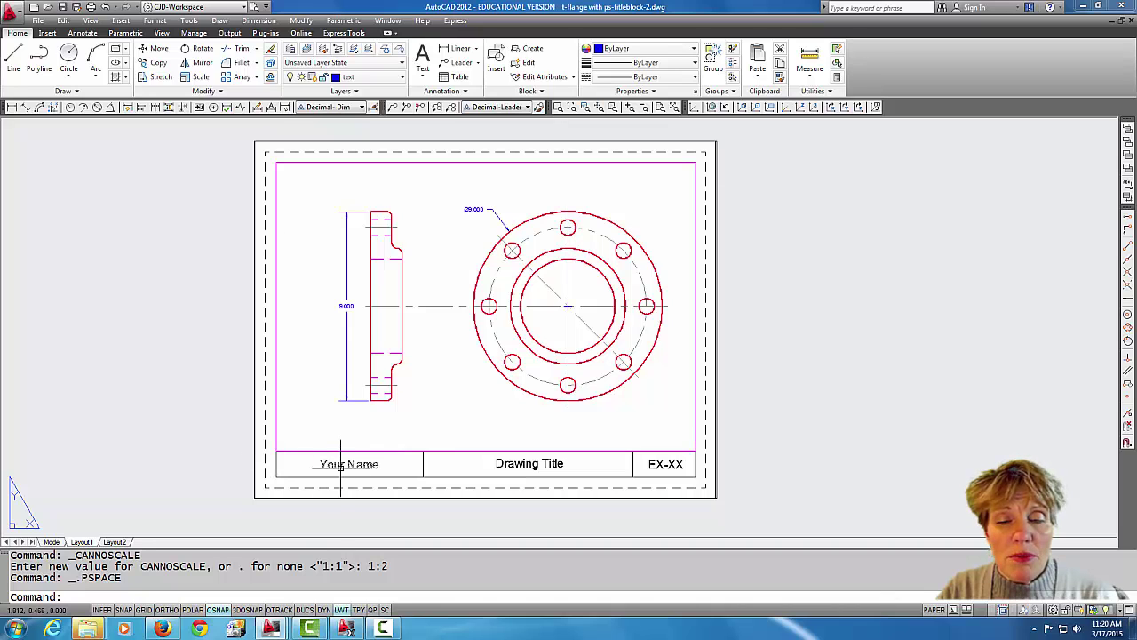
Step: Replace the Your Name placeholder with the author's name
{"action": "double_click", "coordinate": [349, 464]}
{"action": "left_click_drag", "start_coordinate": [380, 463], "coordinate": [322, 464]}
{"action": "type", "text": "Chris Dennis"}
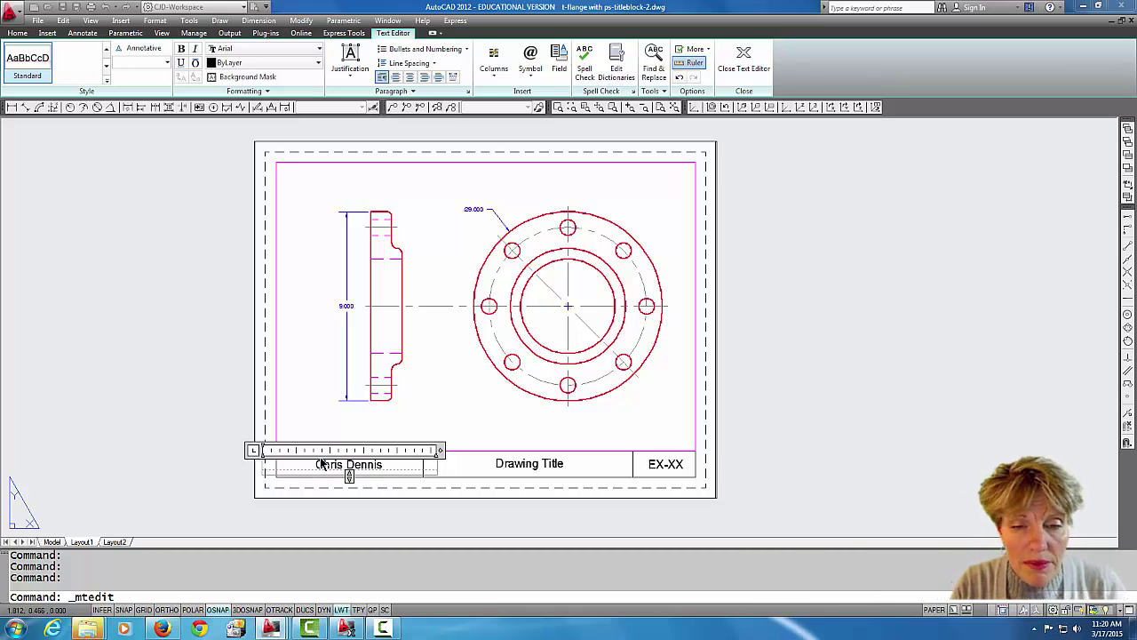
{"action": "key", "text": "ctrl+Return"}
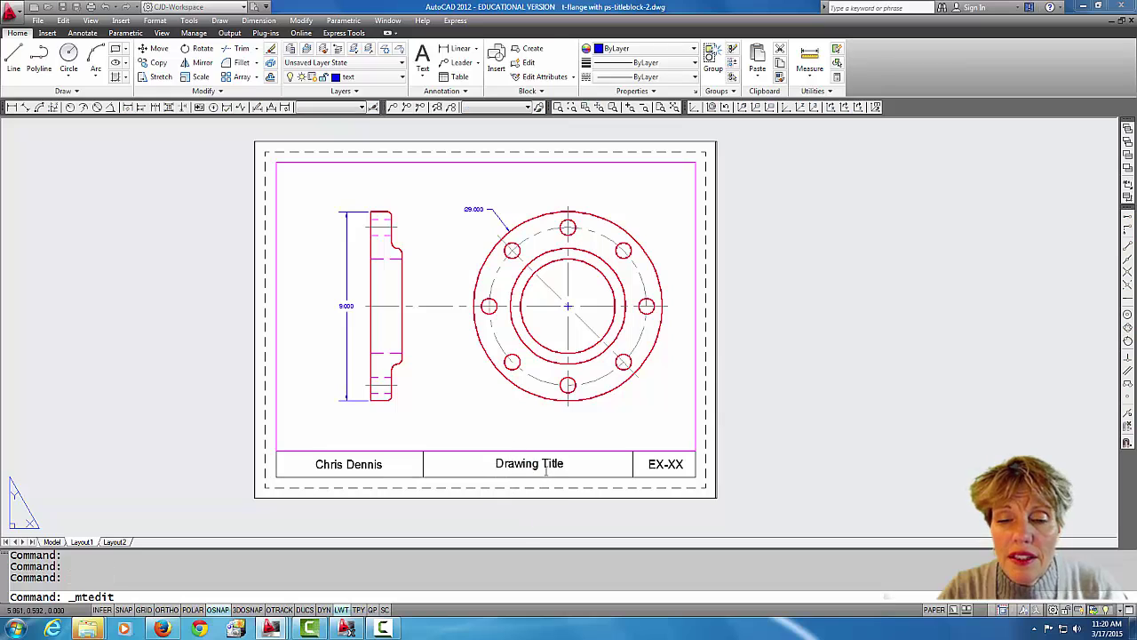
Step: Change the Drawing Title placeholder to 'Flange Drawing'
{"action": "double_click", "coordinate": [546, 472]}
{"action": "left_click_drag", "start_coordinate": [565, 464], "coordinate": [488, 463]}
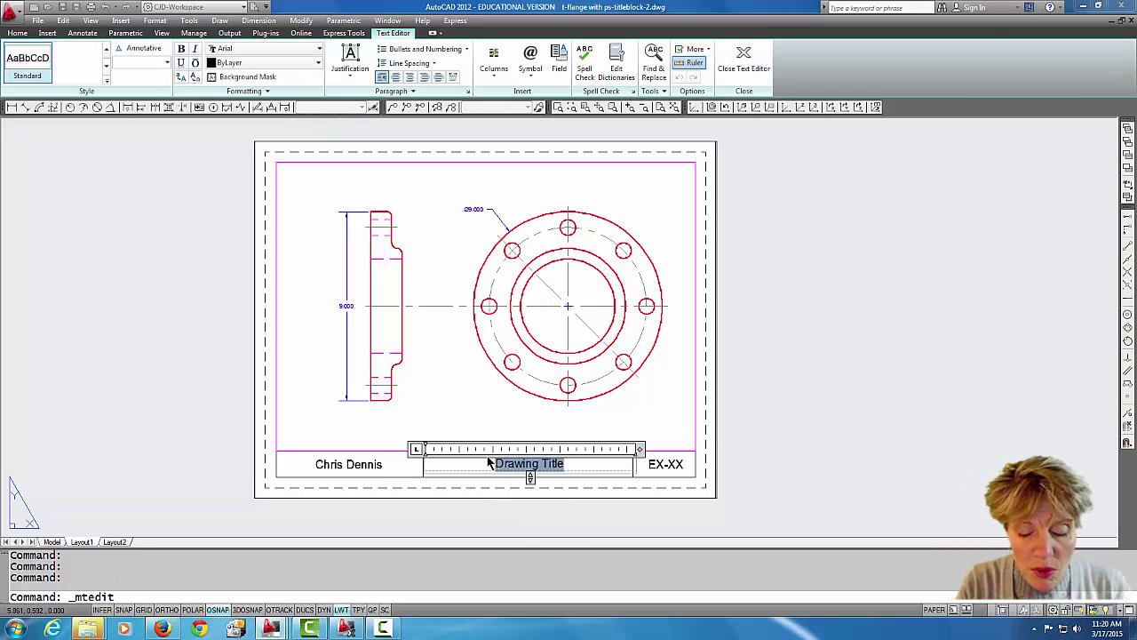
{"action": "type", "text": "Flange"}
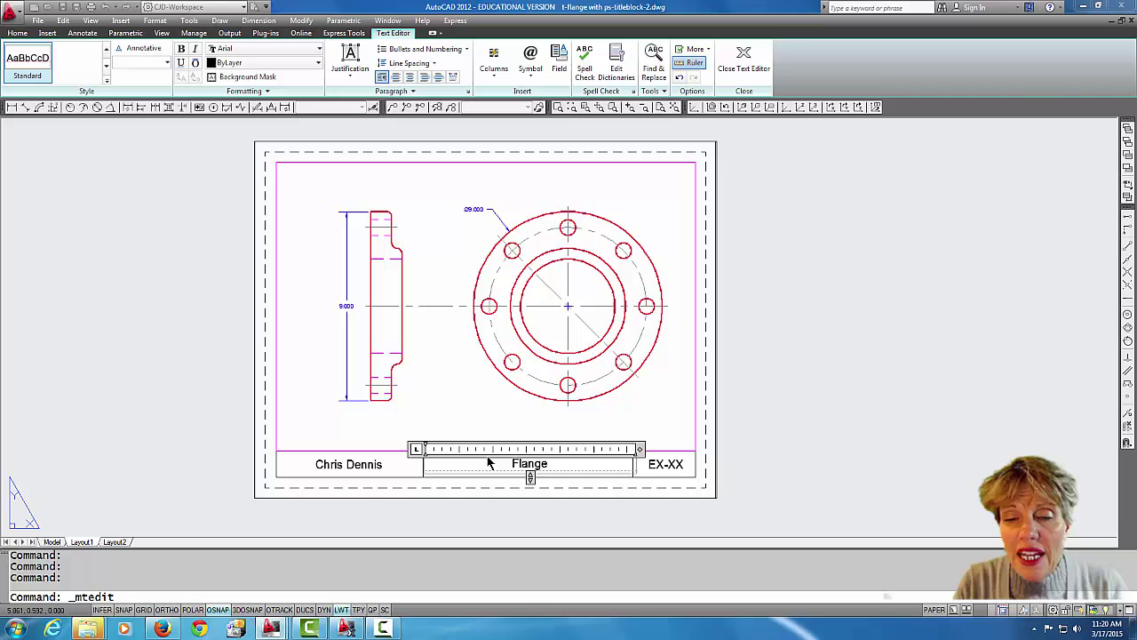
{"action": "type", "text": " Drawing"}
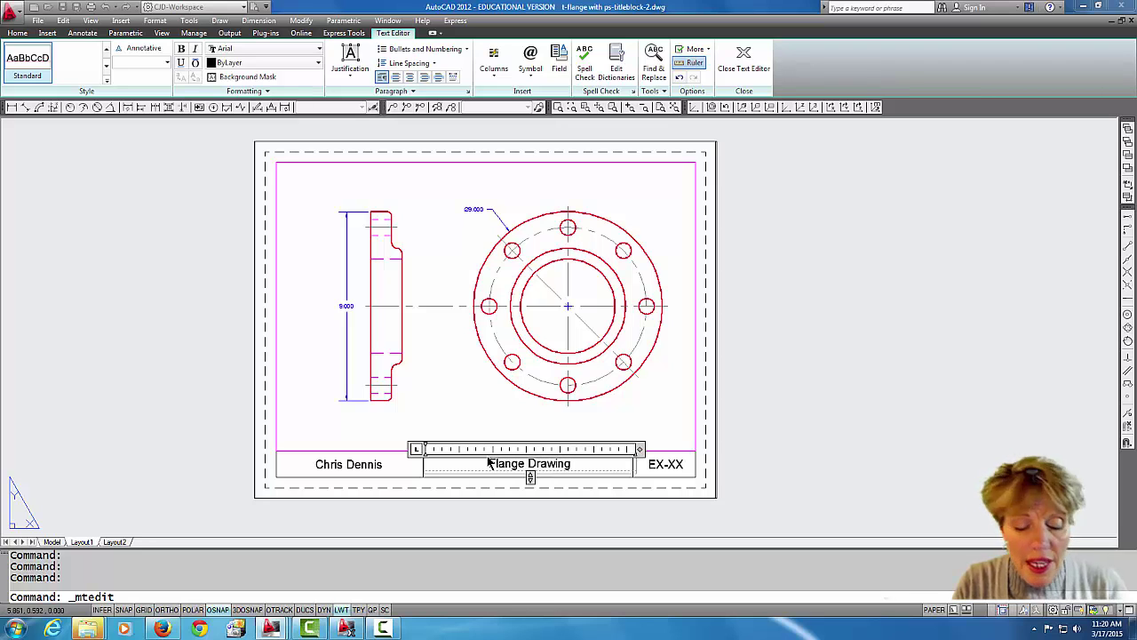
{"action": "key", "text": "ctrl+Return"}
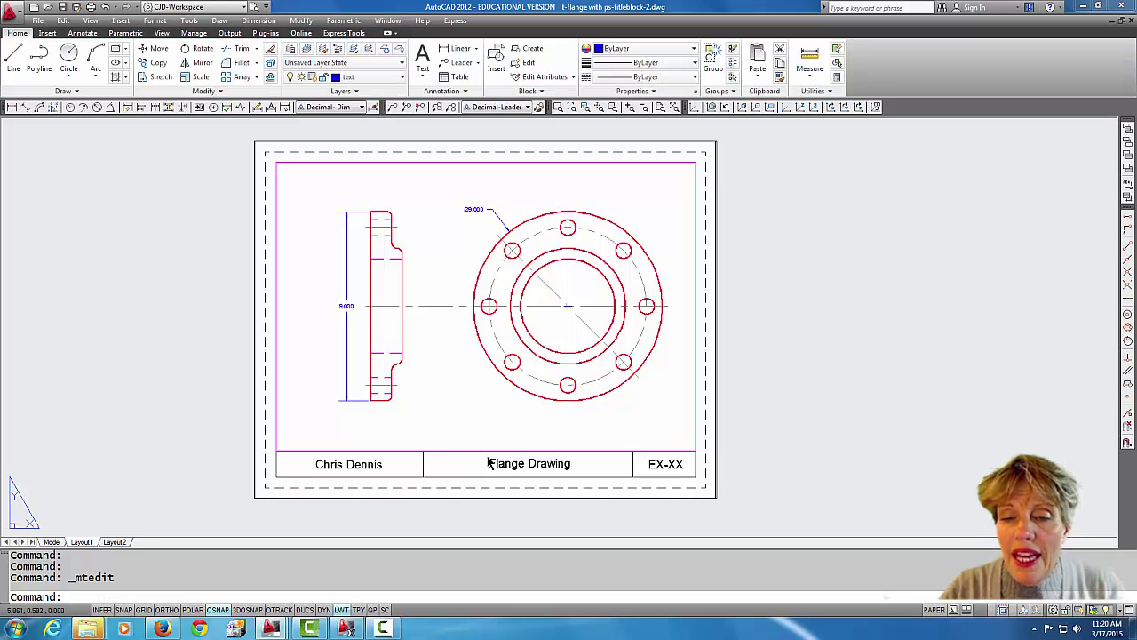
Step: Change the drawing number from EX-XX to EX-15
{"action": "double_click", "coordinate": [675, 468]}
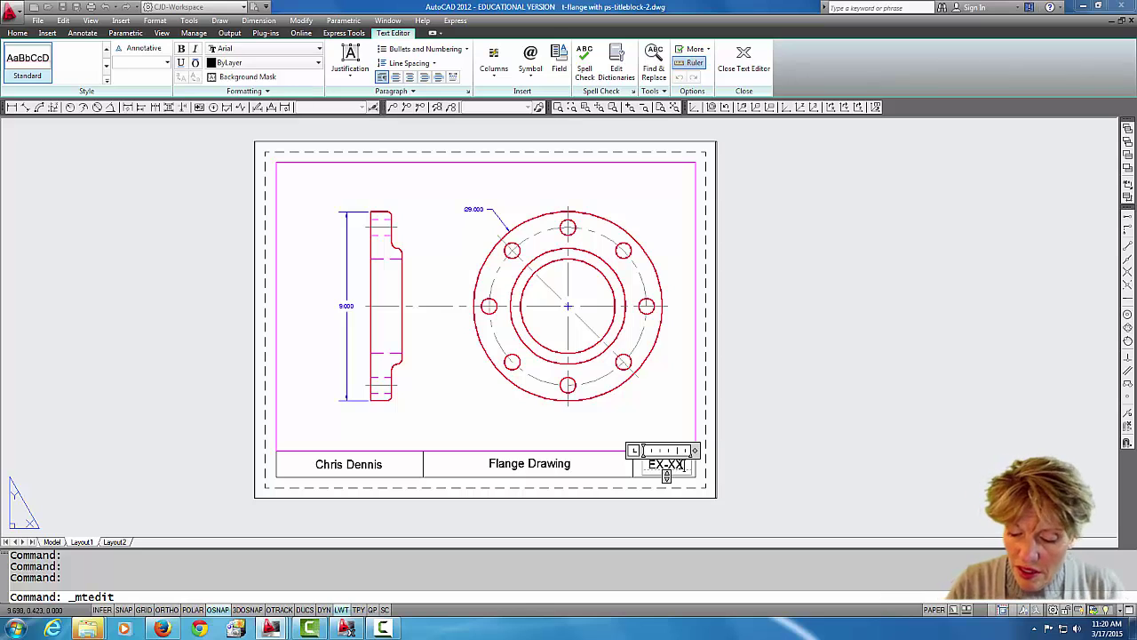
{"action": "key", "text": "BackSpace"}
{"action": "key", "text": "BackSpace"}
{"action": "type", "text": "15"}
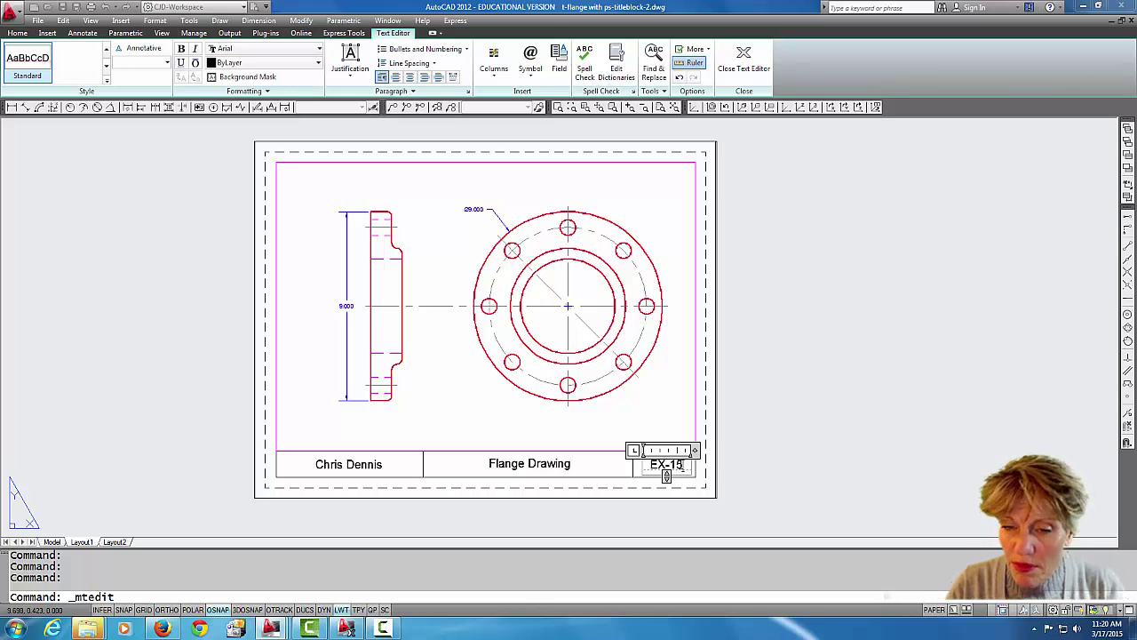